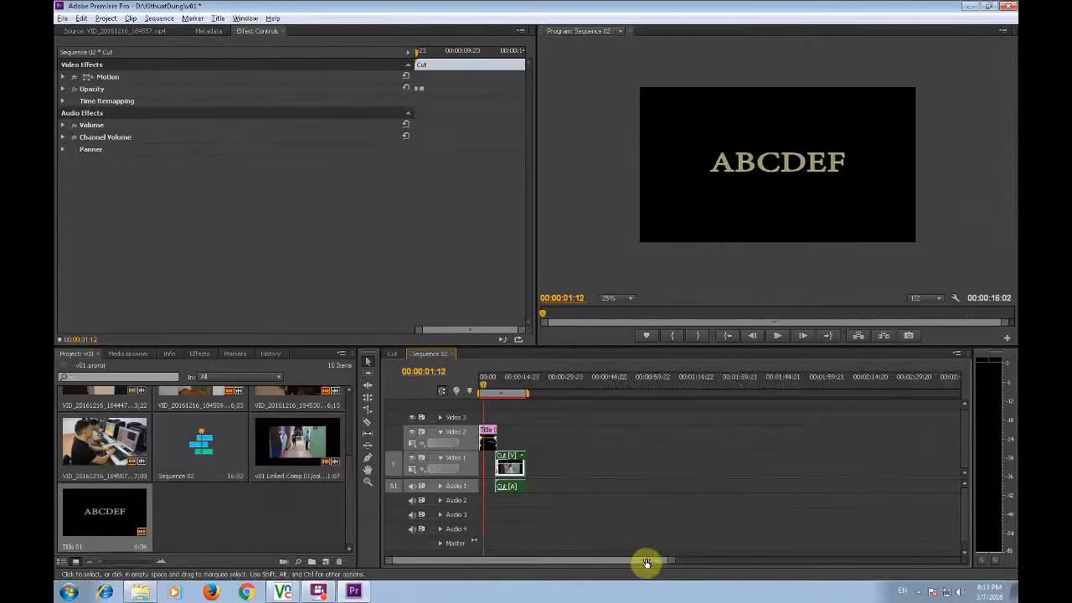
- Park the playhead at 00:00:10:10 and turn on Safe Margins in the Program monitor
{"action": "left_click", "coordinate": [612, 391]}
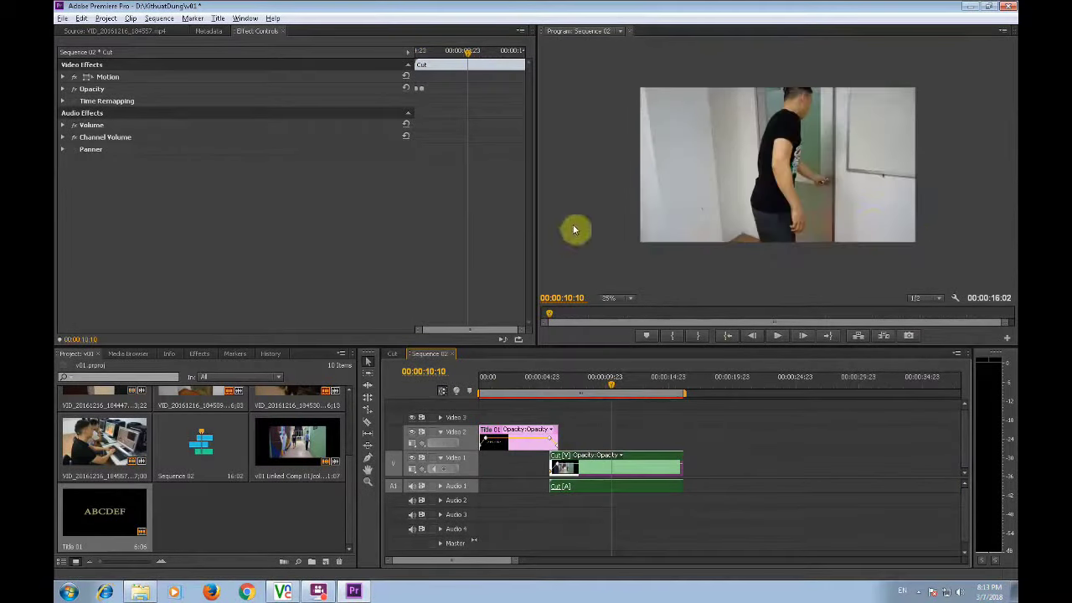
{"action": "right_click", "coordinate": [673, 237]}
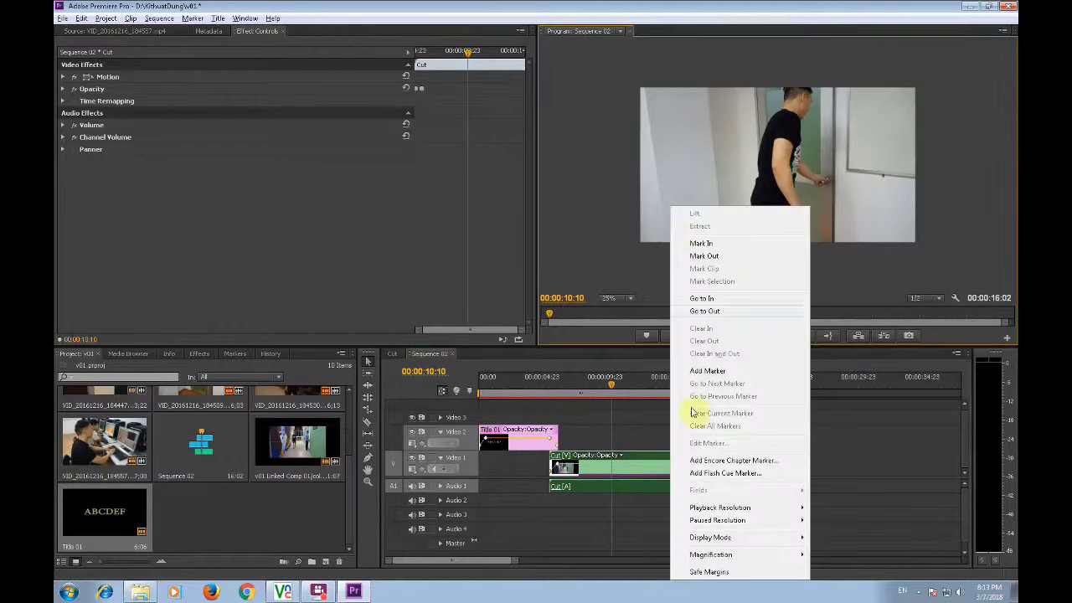
{"action": "left_click", "coordinate": [724, 573]}
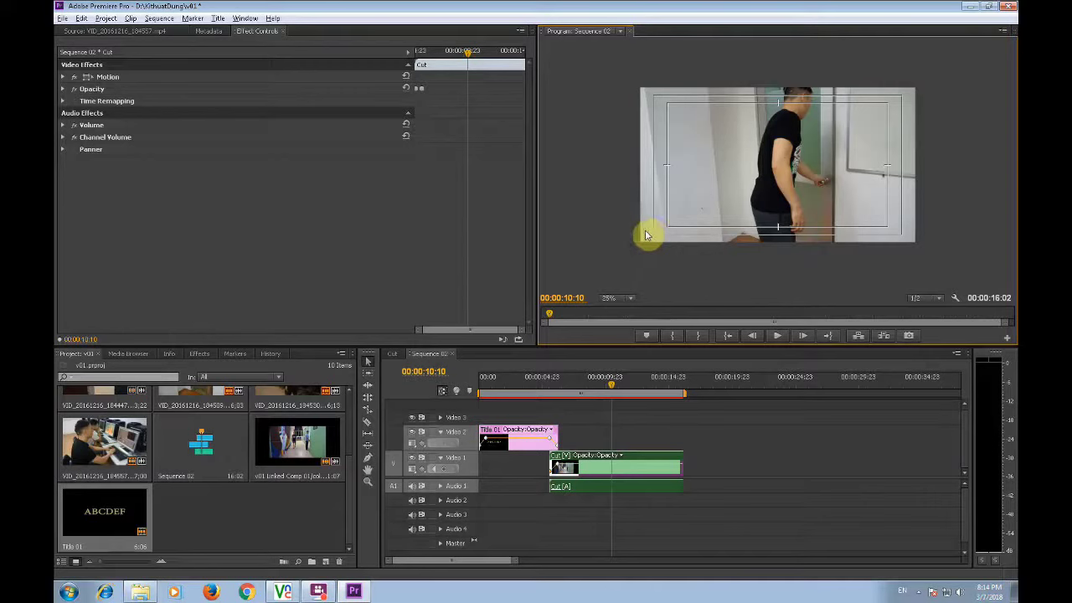
- Create a new Default Crawl title named Supper via Title > New Title
{"action": "left_click", "coordinate": [217, 18]}
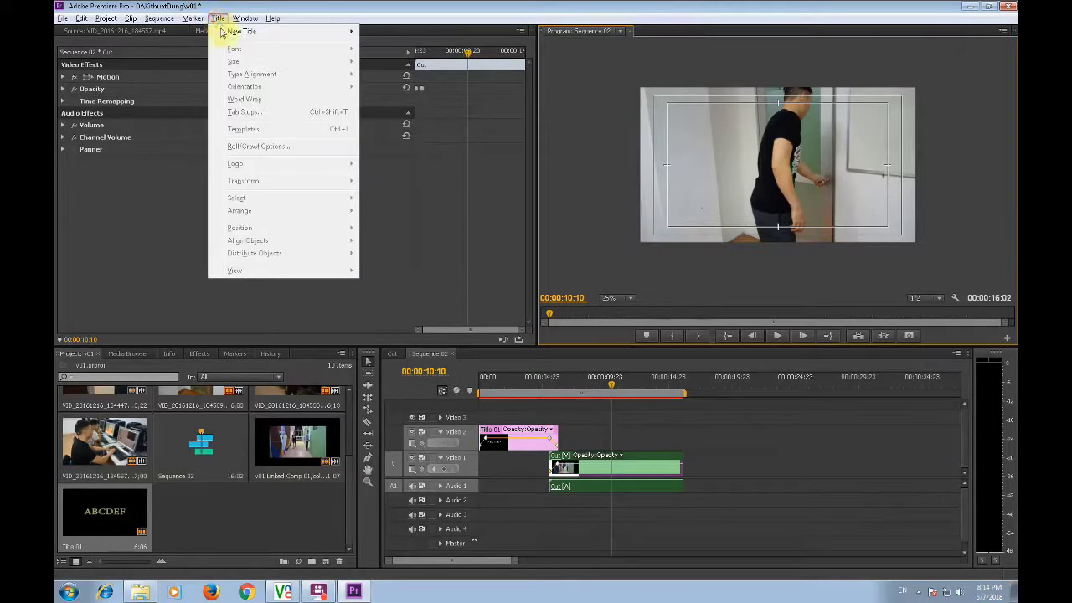
{"action": "mouse_move", "coordinate": [223, 34]}
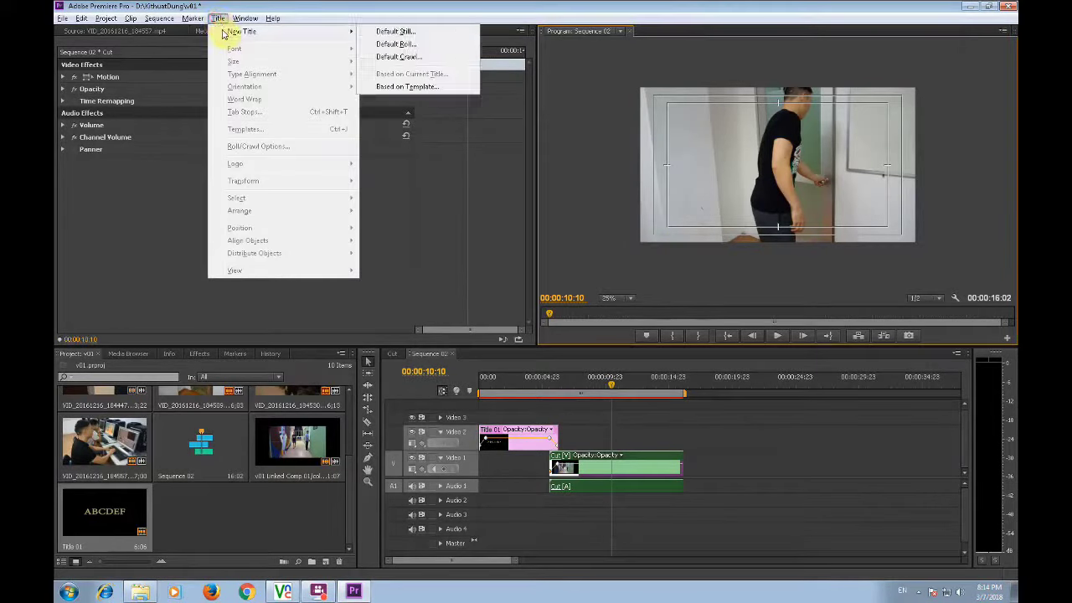
{"action": "left_click", "coordinate": [60, 19]}
{"action": "mouse_move", "coordinate": [214, 23]}
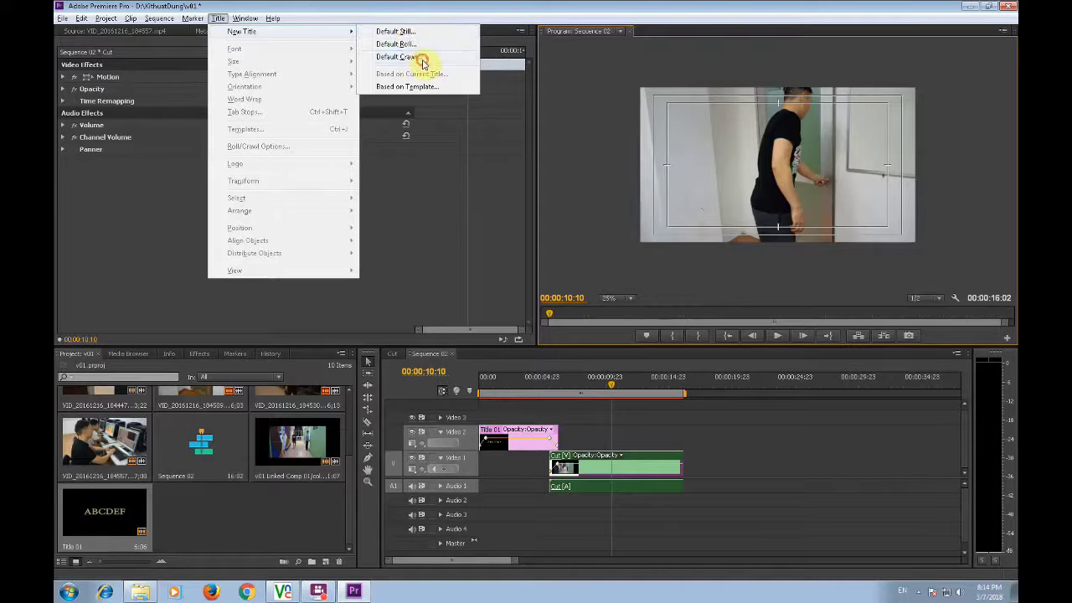
{"action": "left_click", "coordinate": [423, 59]}
{"action": "type", "text": "Supper"}
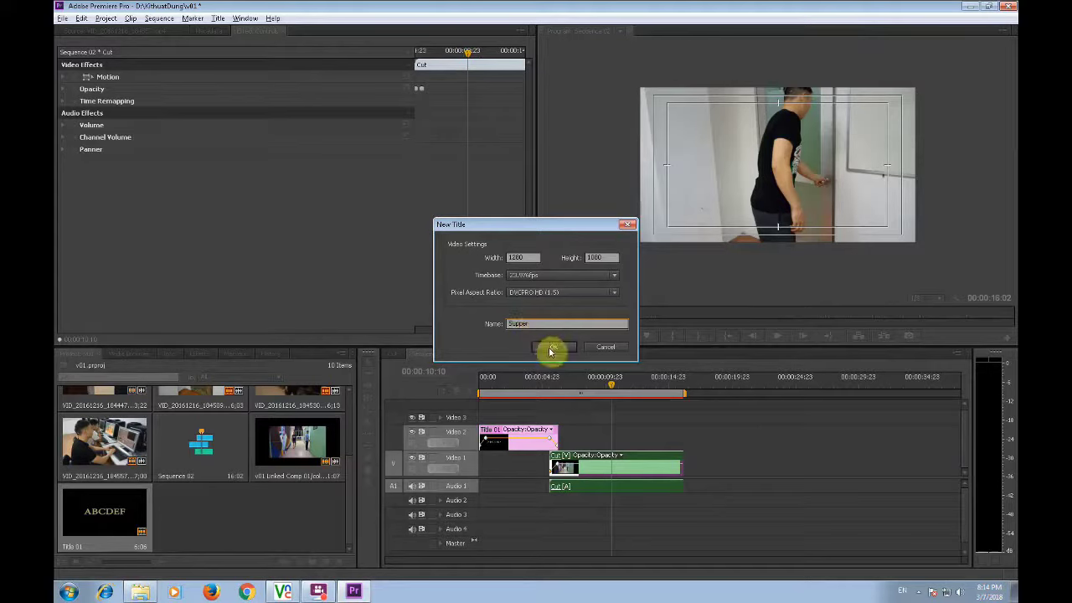
{"action": "left_click", "coordinate": [553, 348]}
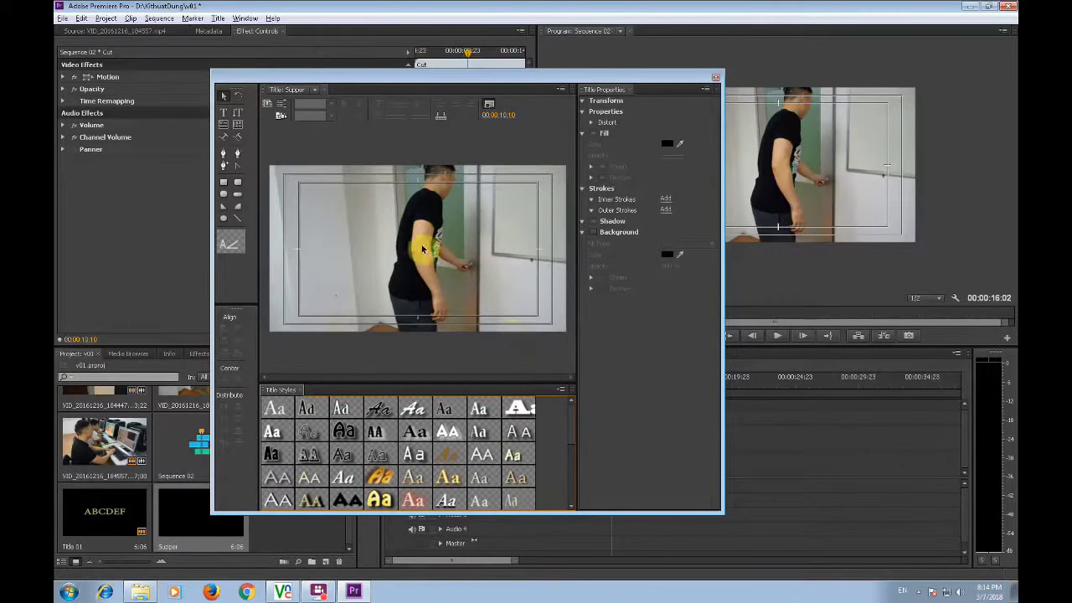
- Type the line 'ABC HAN HANH TAI TRO CHUONG TRINH NAY' near the frame bottom
{"action": "left_click", "coordinate": [224, 112]}
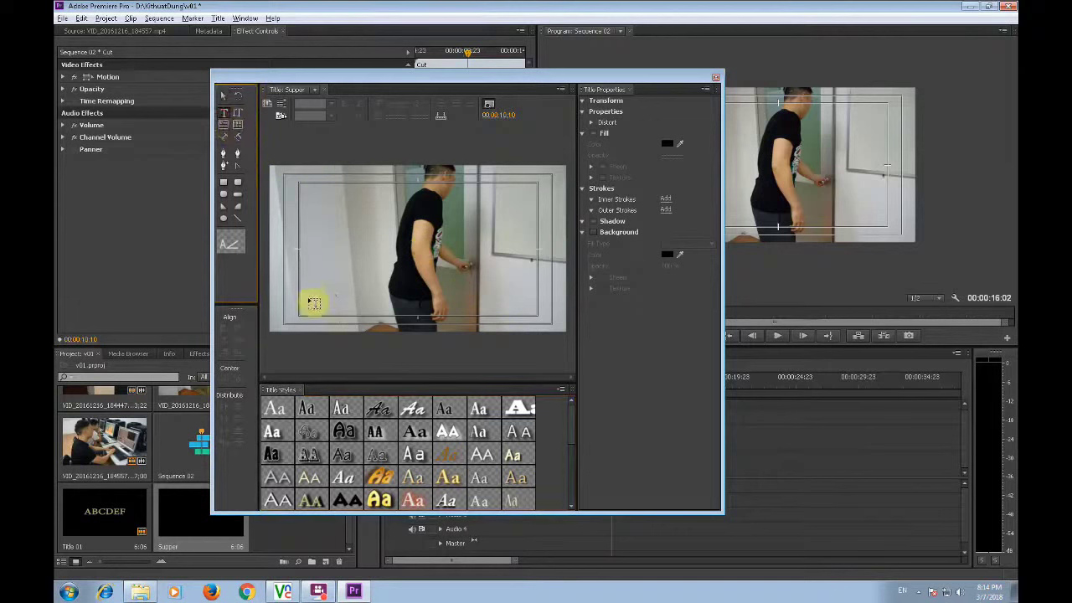
{"action": "left_click", "coordinate": [291, 319]}
{"action": "type", "text": "C HAN HANH TAI TRO"}
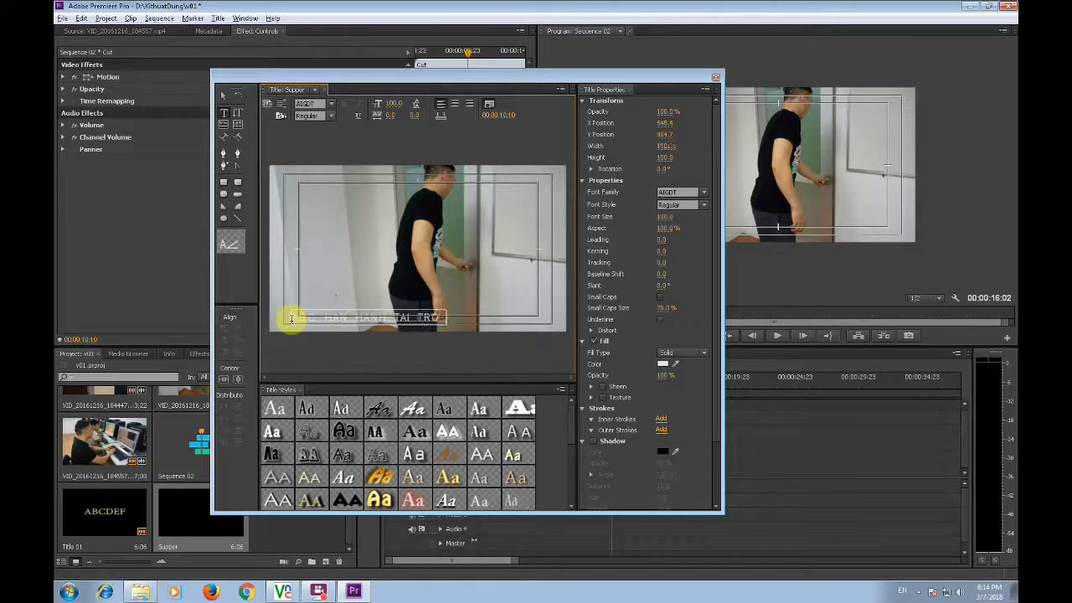
{"action": "type", "text": " CHUONG T"}
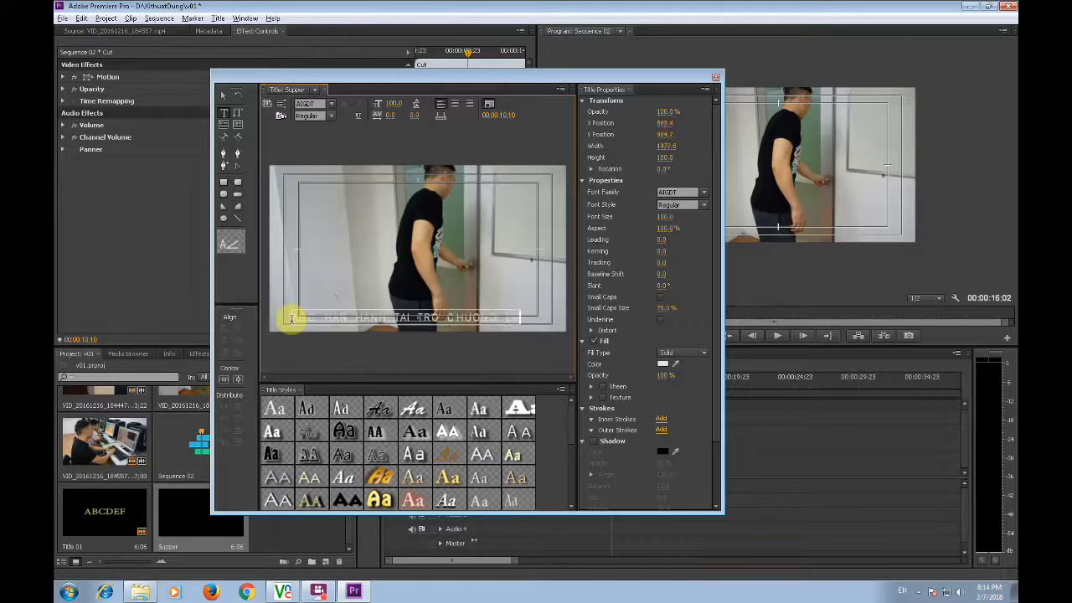
{"action": "type", "text": "RINH AC"}
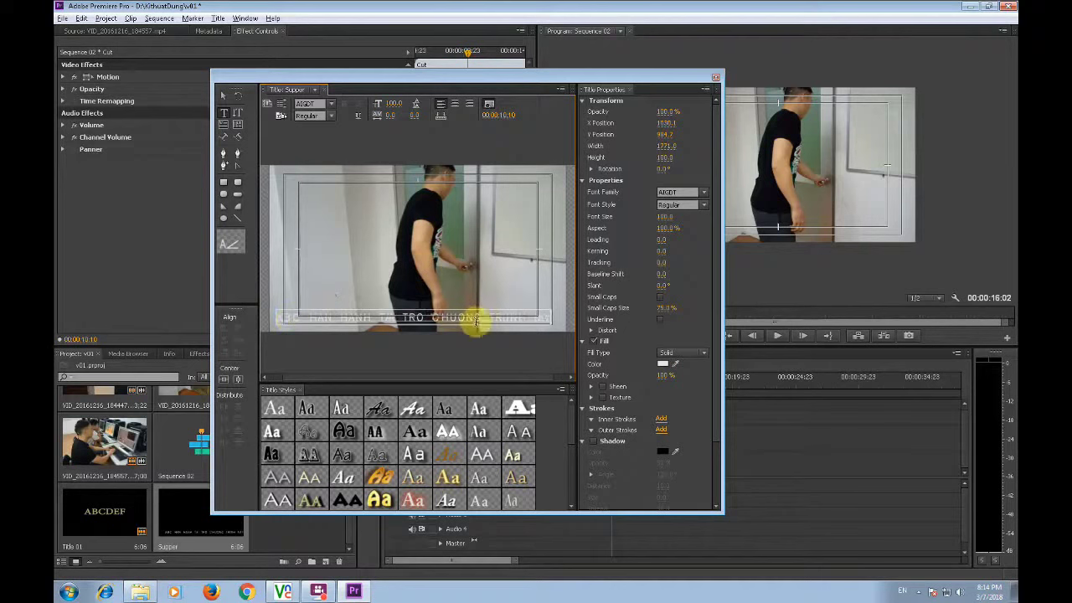
{"action": "key", "text": "Escape"}
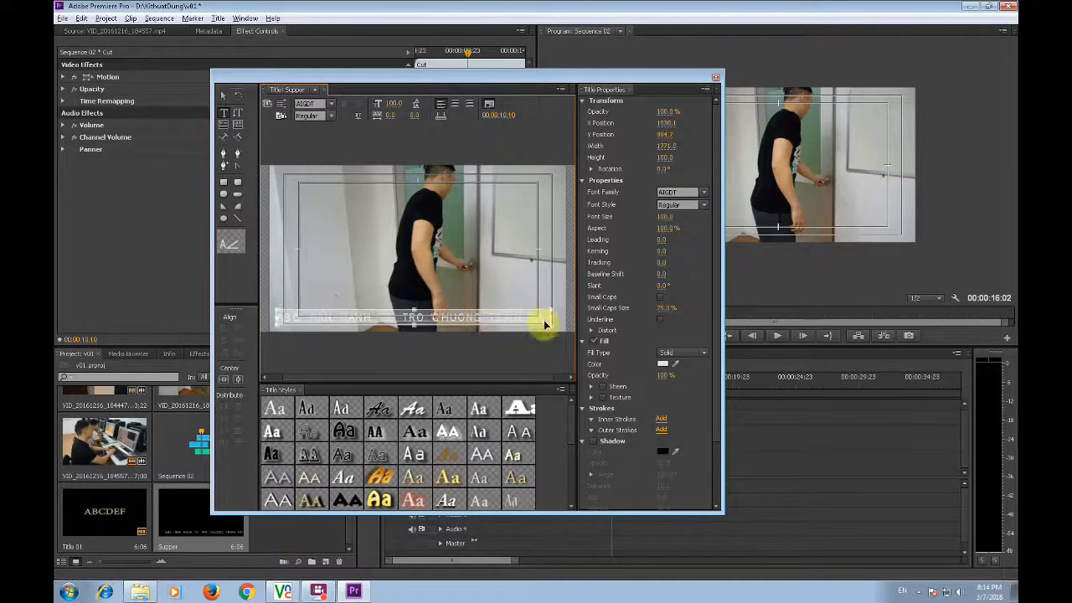
- Widen the text box and nudge the line slightly left and down
{"action": "mouse_move", "coordinate": [544, 324]}
{"action": "left_mouse_down"}
{"action": "mouse_move", "coordinate": [598, 354]}
{"action": "mouse_move", "coordinate": [549, 336]}
{"action": "mouse_move", "coordinate": [549, 324]}
{"action": "left_mouse_up"}
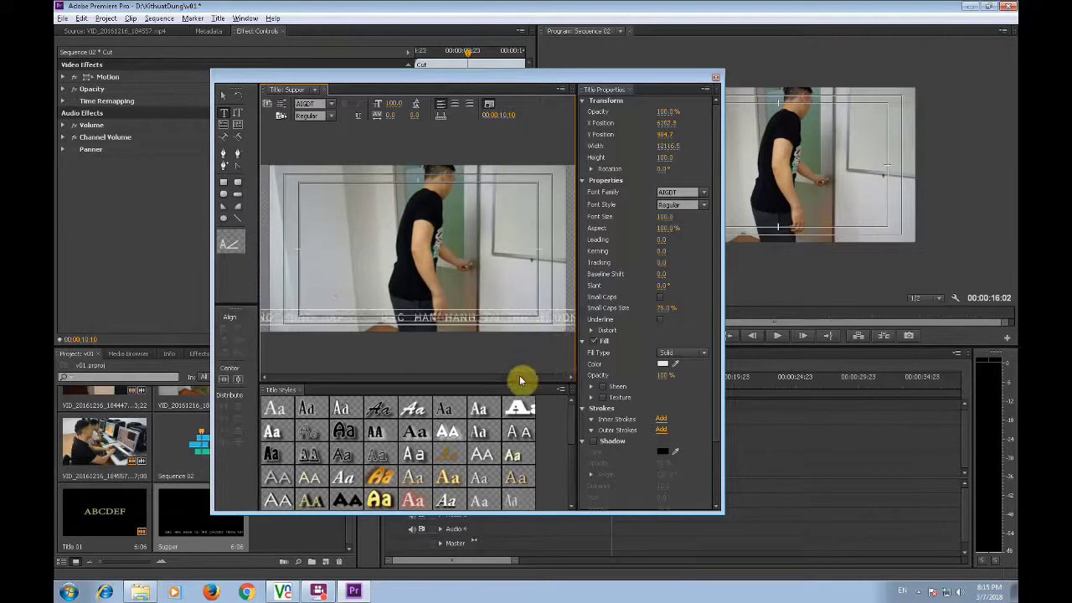
{"action": "left_click_drag", "start_coordinate": [519, 381], "coordinate": [301, 378]}
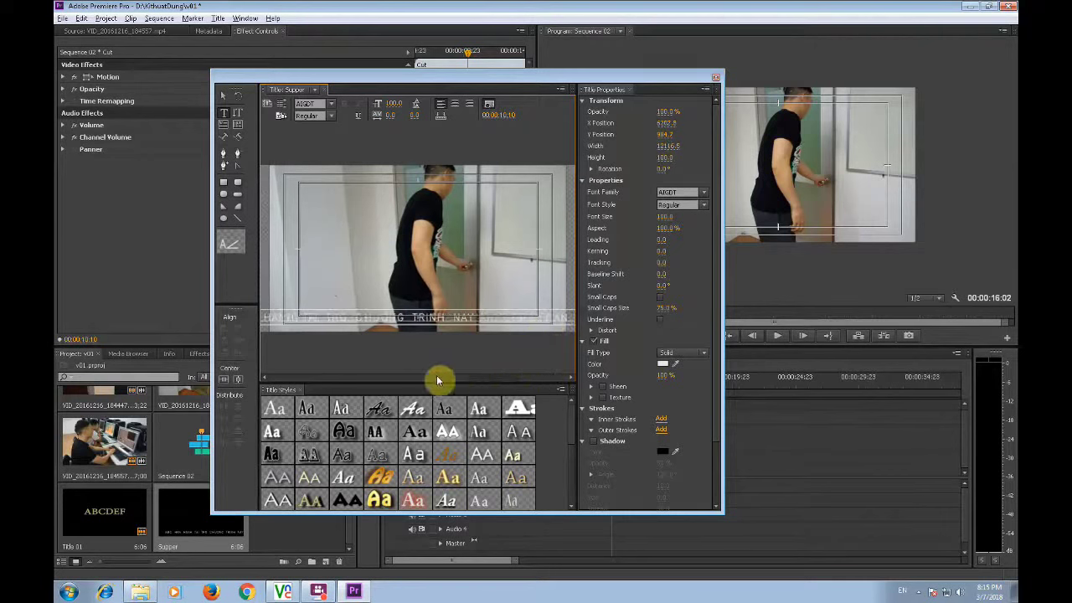
{"action": "left_click", "coordinate": [224, 101]}
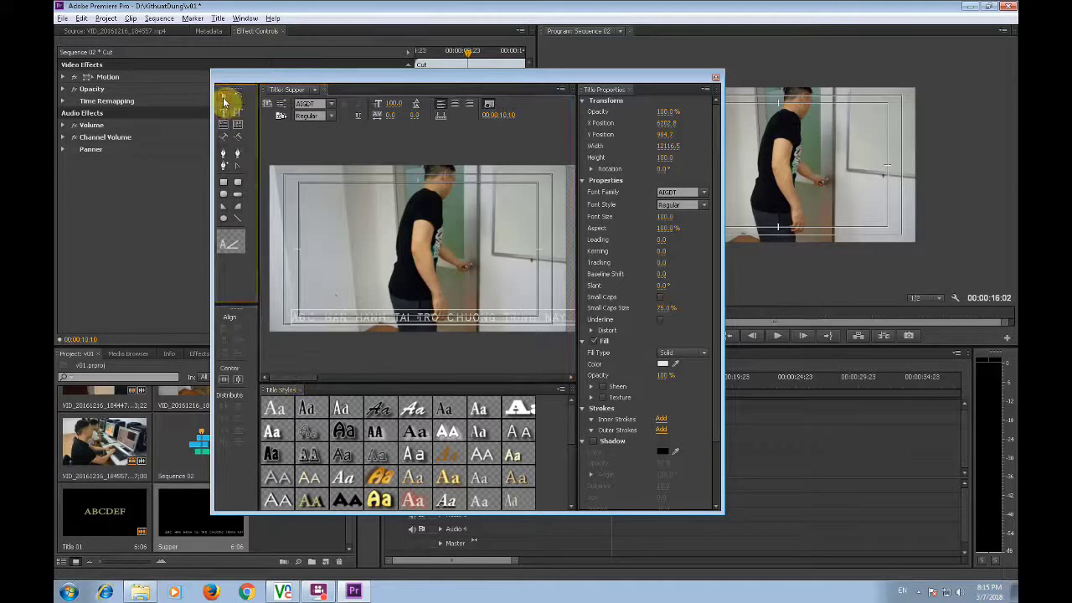
{"action": "left_click_drag", "start_coordinate": [343, 323], "coordinate": [338, 324]}
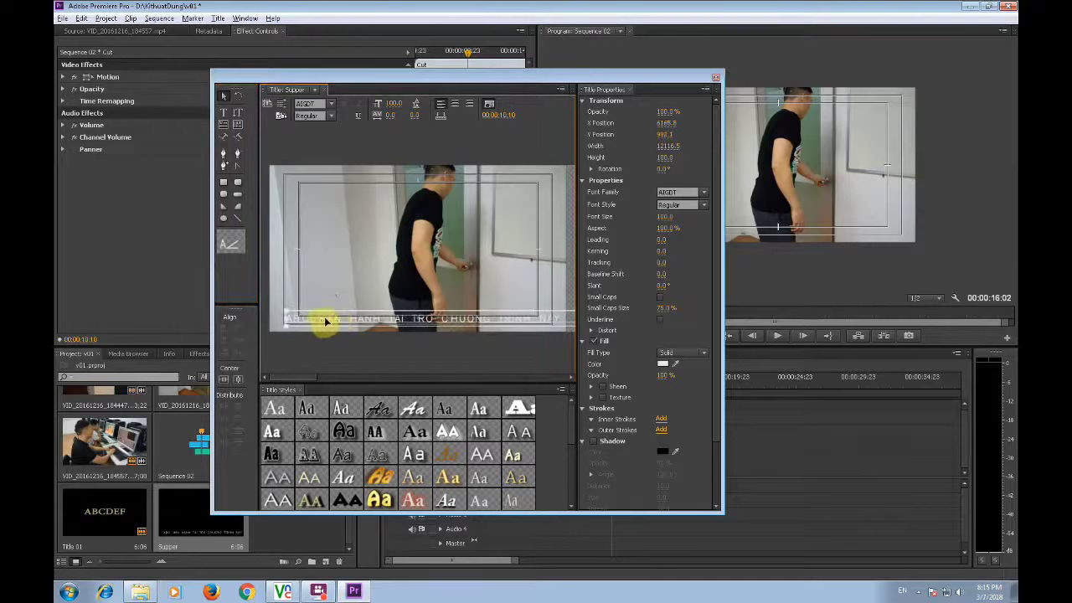
- Save the project and place the Supper title on Video 2, previewing the crawl
{"action": "left_click", "coordinate": [717, 80]}
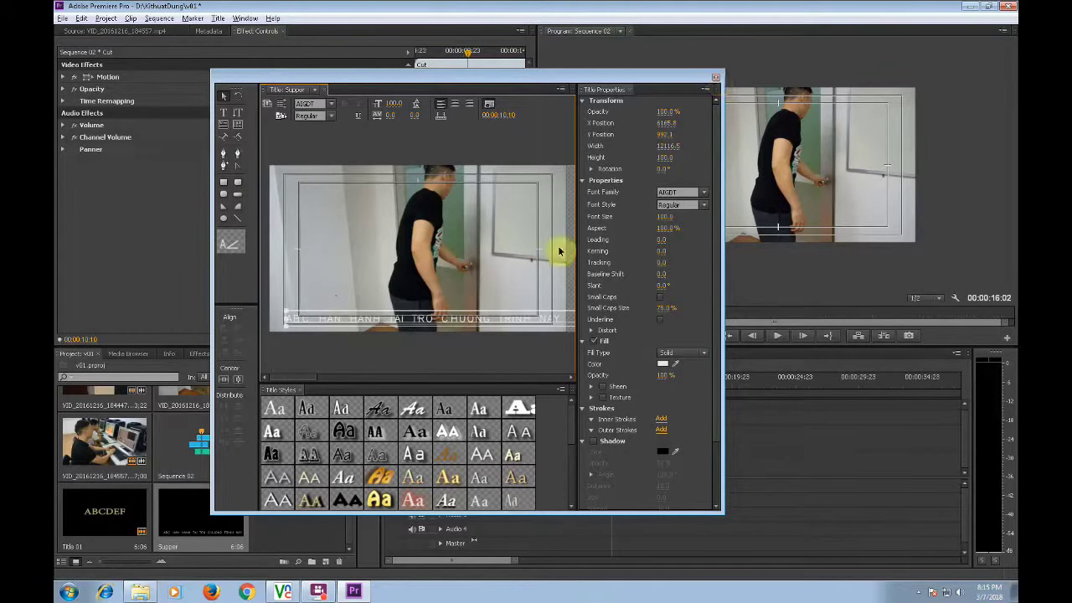
{"action": "key", "text": "ctrl+s"}
{"action": "left_click_drag", "start_coordinate": [244, 484], "coordinate": [564, 450]}
{"action": "left_click_drag", "start_coordinate": [574, 390], "coordinate": [561, 387]}
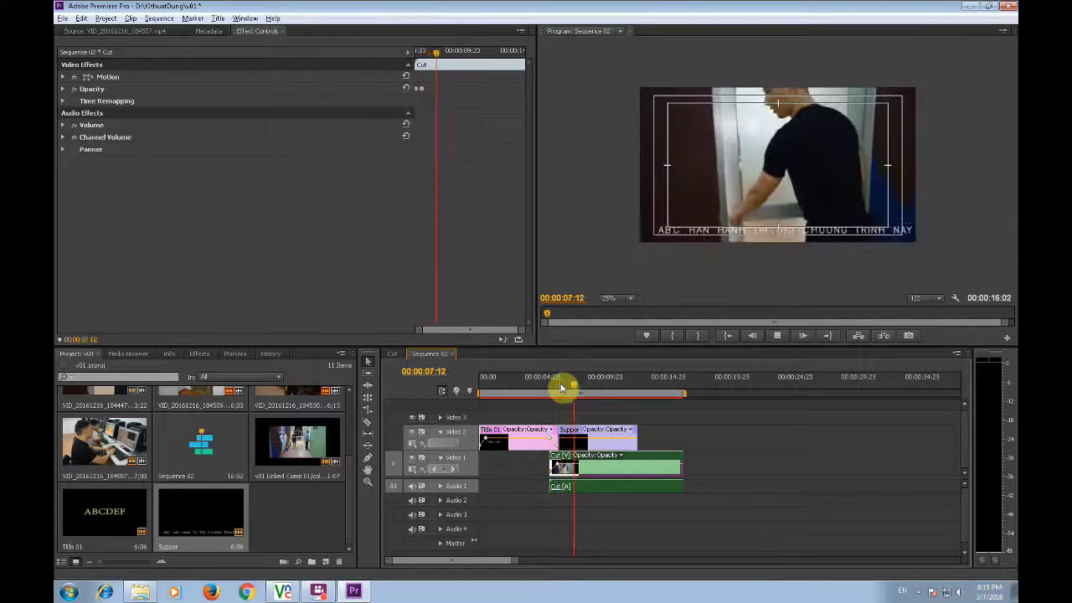
{"action": "key", "text": "space"}
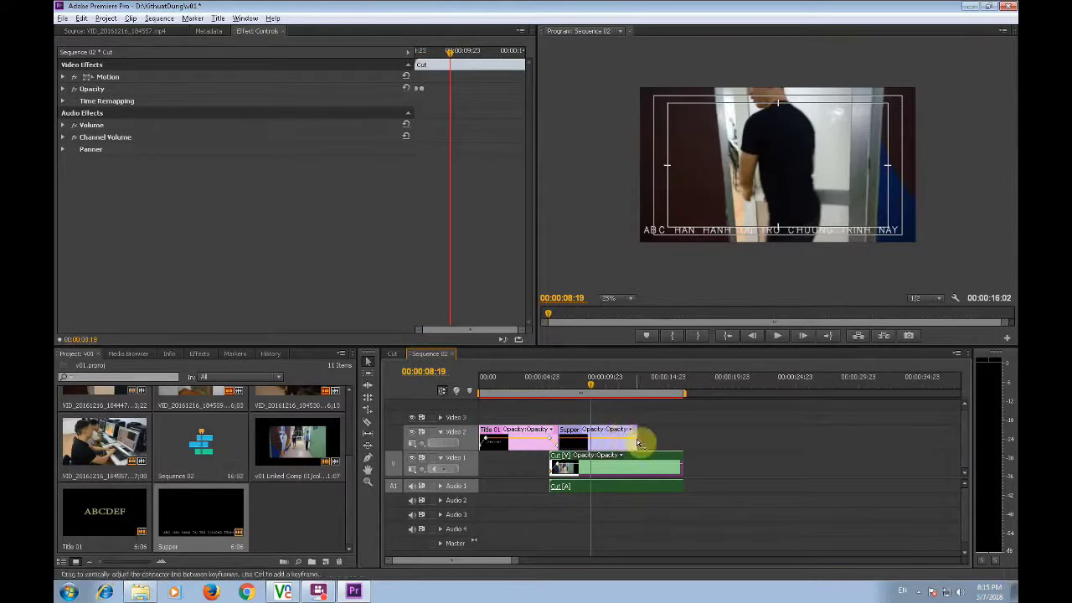
- Trim Supper's out point to end with the Cut clip and replay from 00:00:06:18
{"action": "left_click_drag", "start_coordinate": [638, 431], "coordinate": [736, 428]}
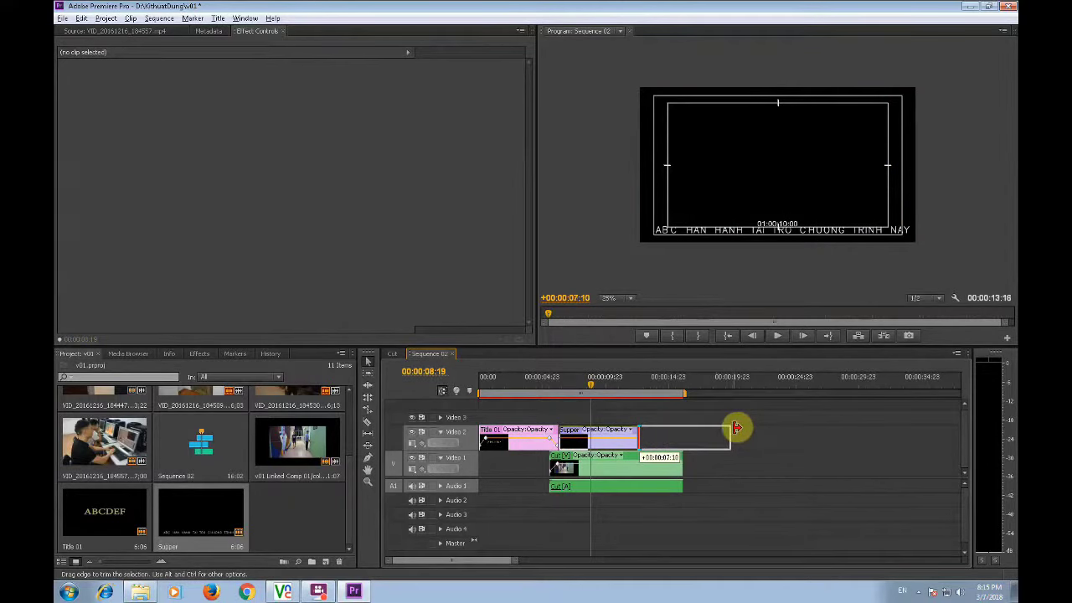
{"action": "left_click_drag", "start_coordinate": [736, 428], "coordinate": [683, 429]}
{"action": "left_click", "coordinate": [565, 387]}
{"action": "key", "text": "space"}
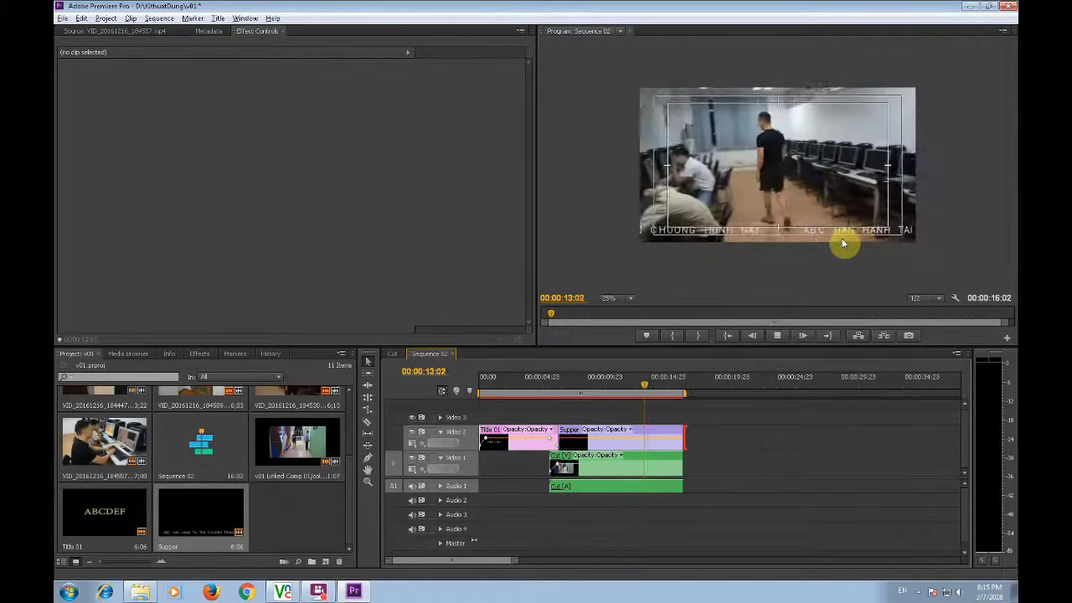
{"action": "key", "text": "space"}
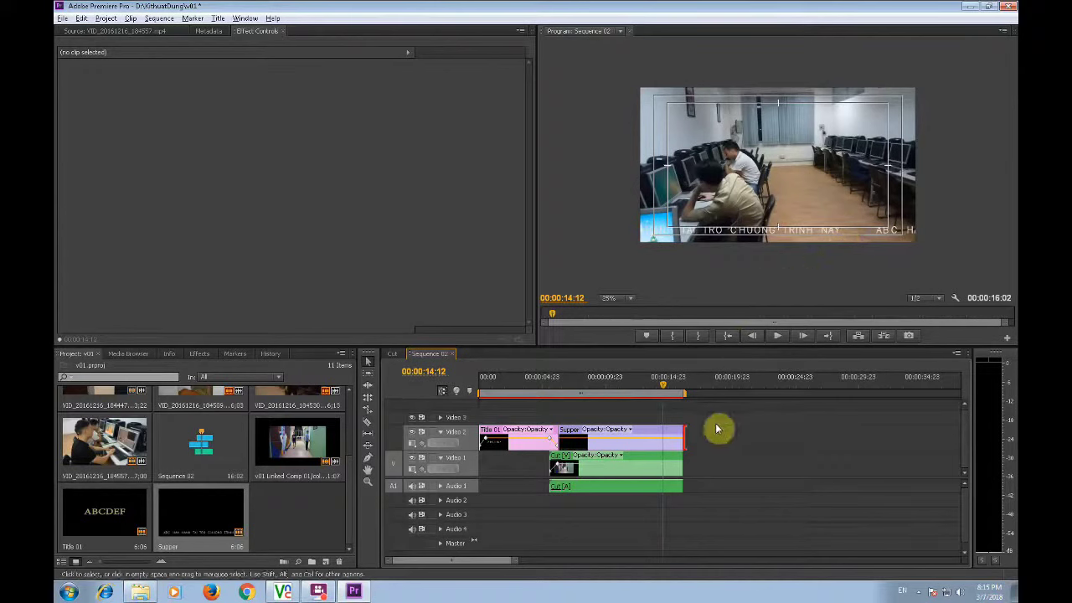
{"action": "left_click", "coordinate": [687, 436]}
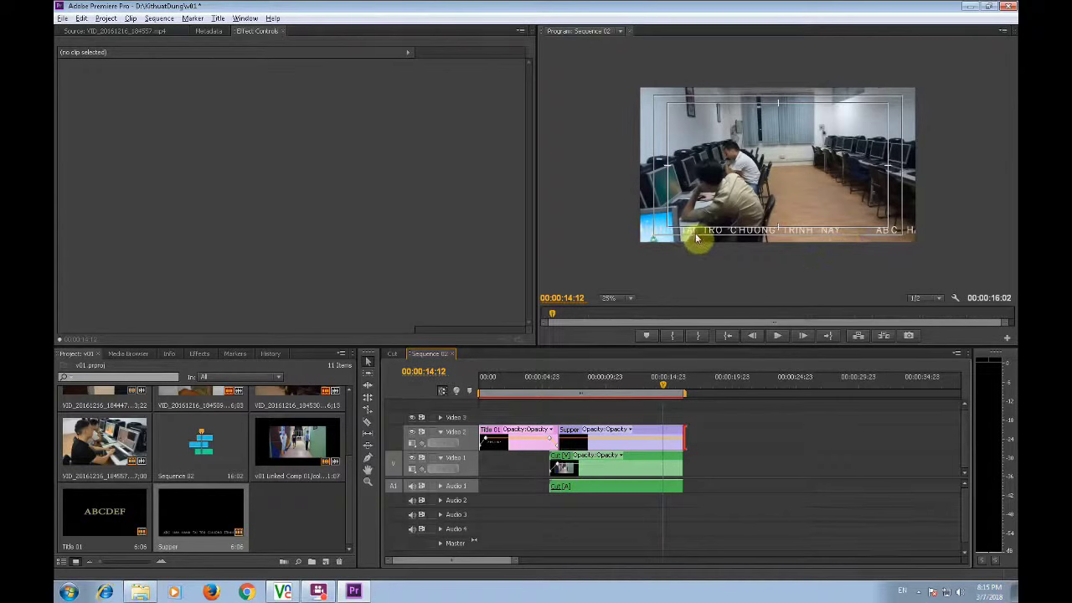
- Try several title styles on Supper, settling on plain white Adobe Caslon without outline
{"action": "left_click", "coordinate": [566, 387]}
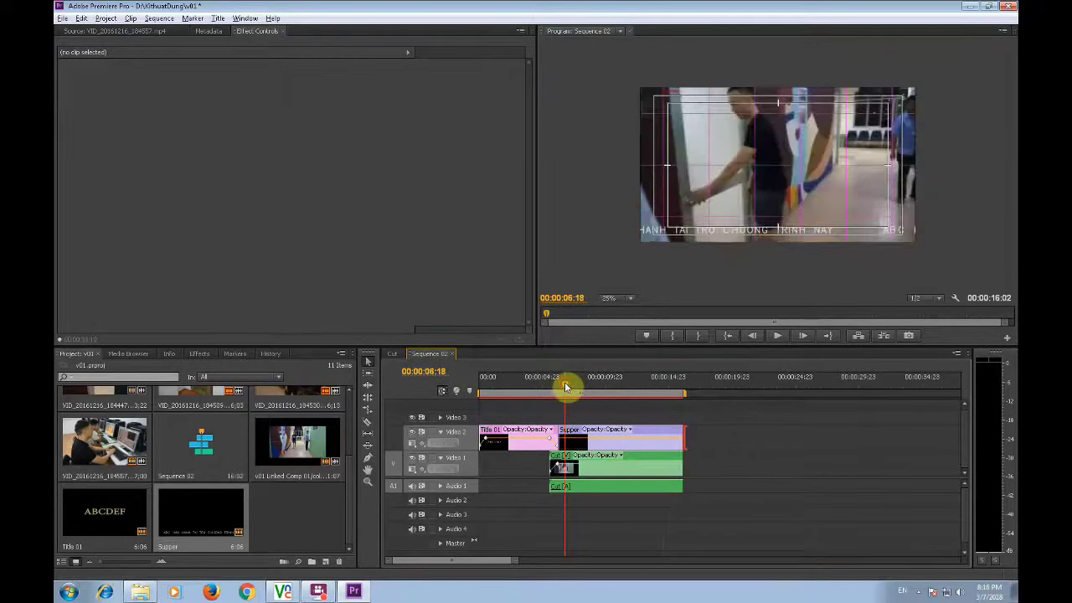
{"action": "double_click", "coordinate": [210, 509]}
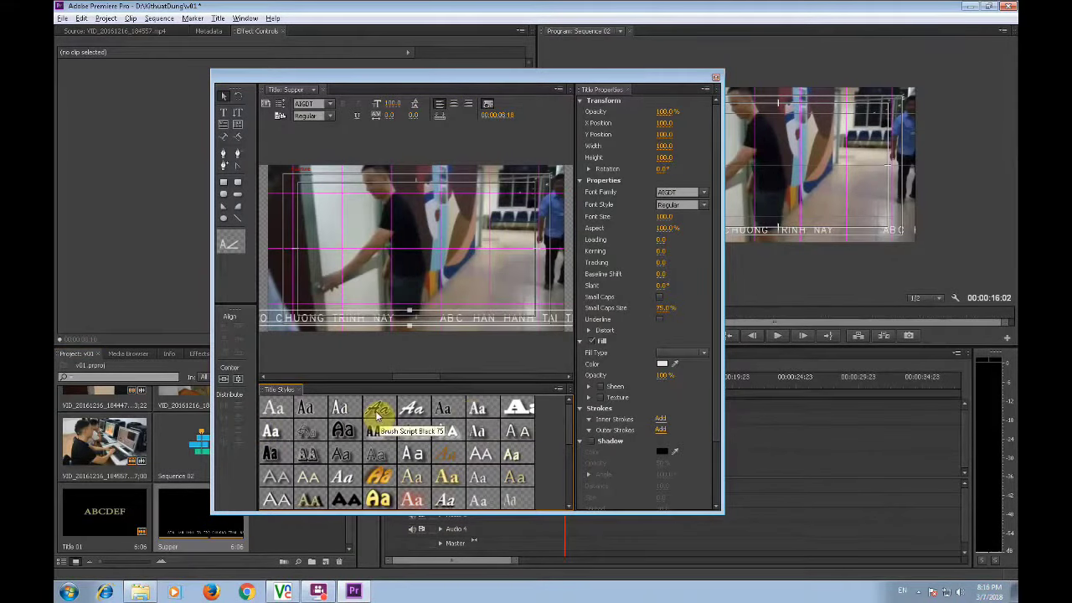
{"action": "left_click", "coordinate": [278, 455]}
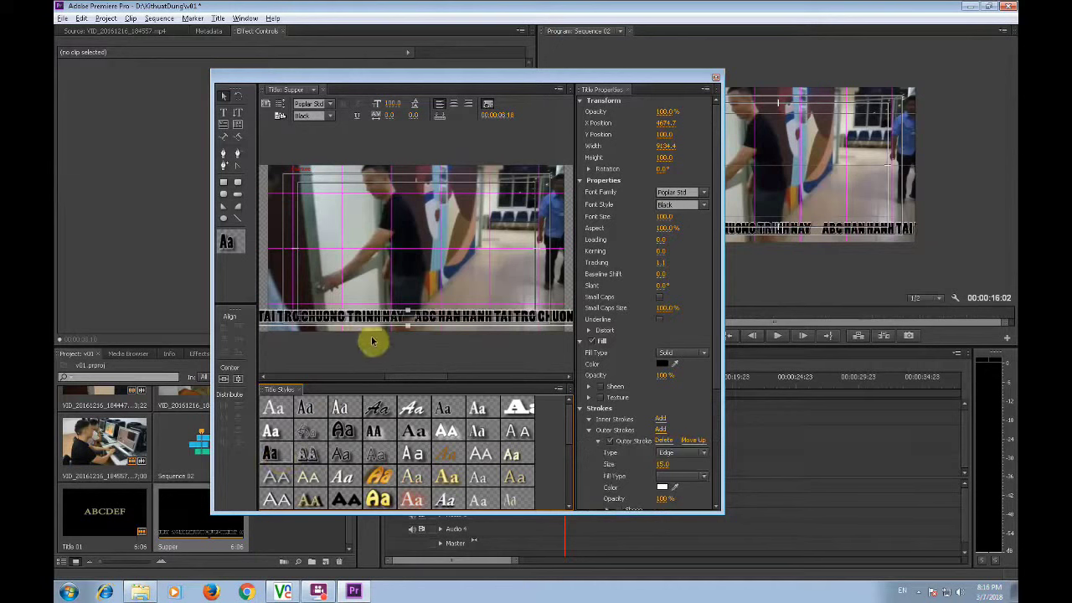
{"action": "left_click", "coordinate": [704, 197]}
{"action": "left_click", "coordinate": [343, 412]}
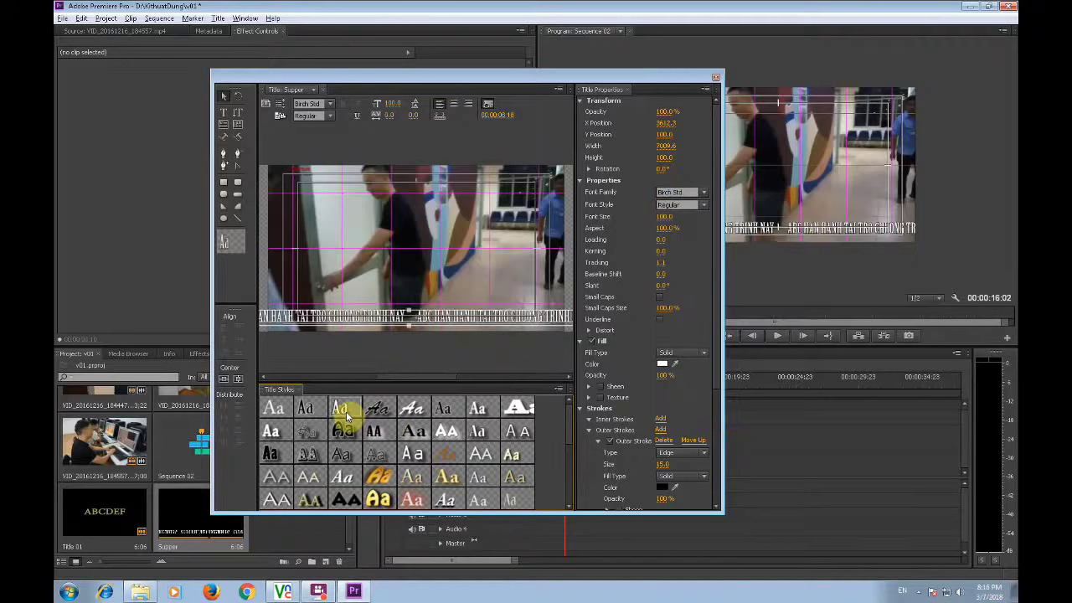
{"action": "left_click", "coordinate": [276, 408]}
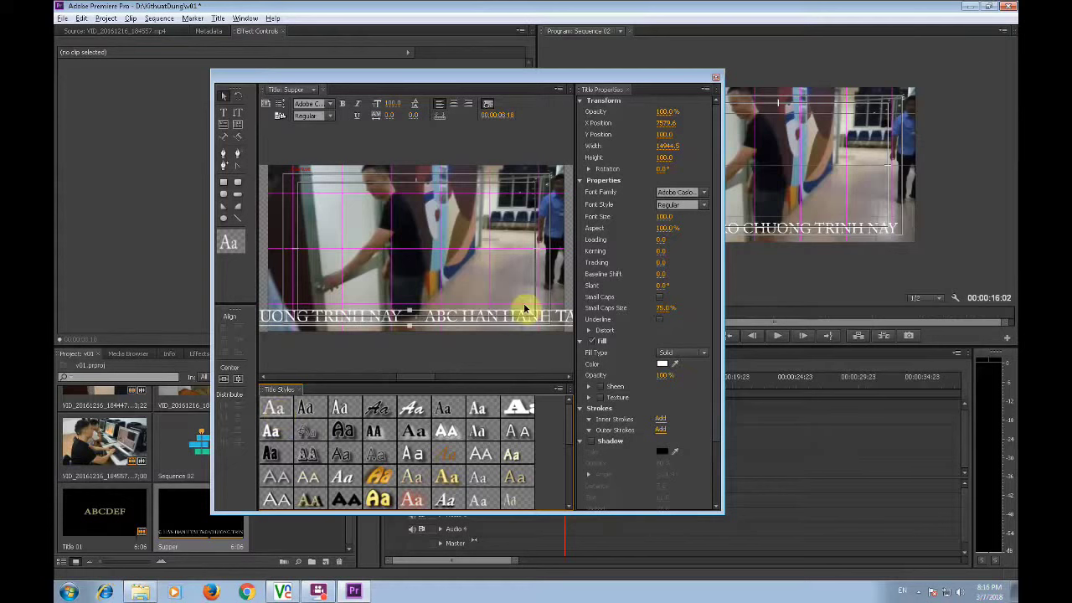
{"action": "left_click", "coordinate": [718, 78]}
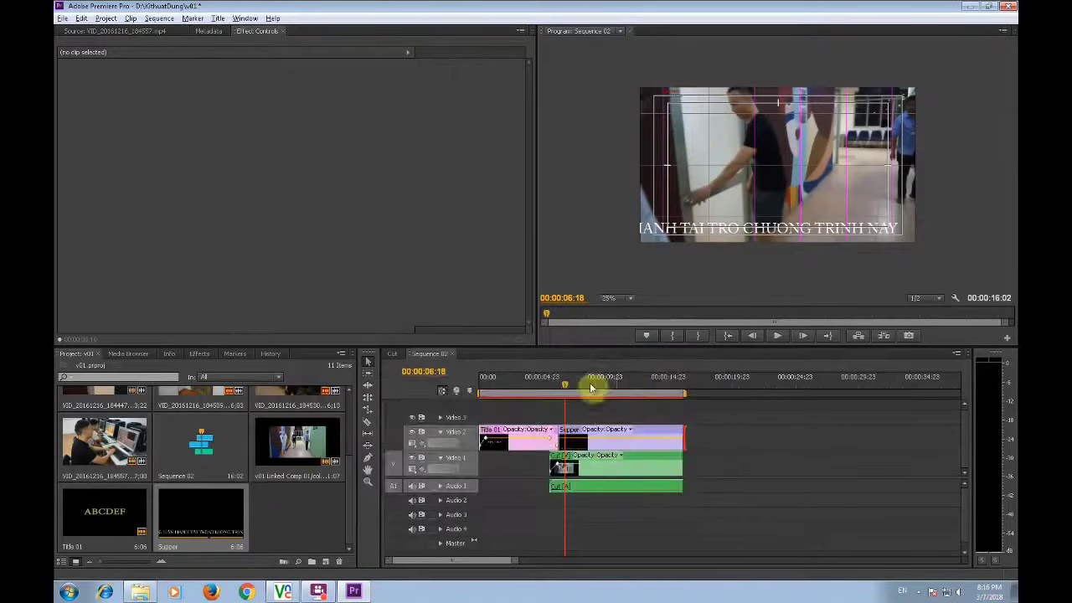
- Scrub around 00:00:06 to preview the restyled crawl, then reopen Supper in the Titler
{"action": "left_click", "coordinate": [557, 391]}
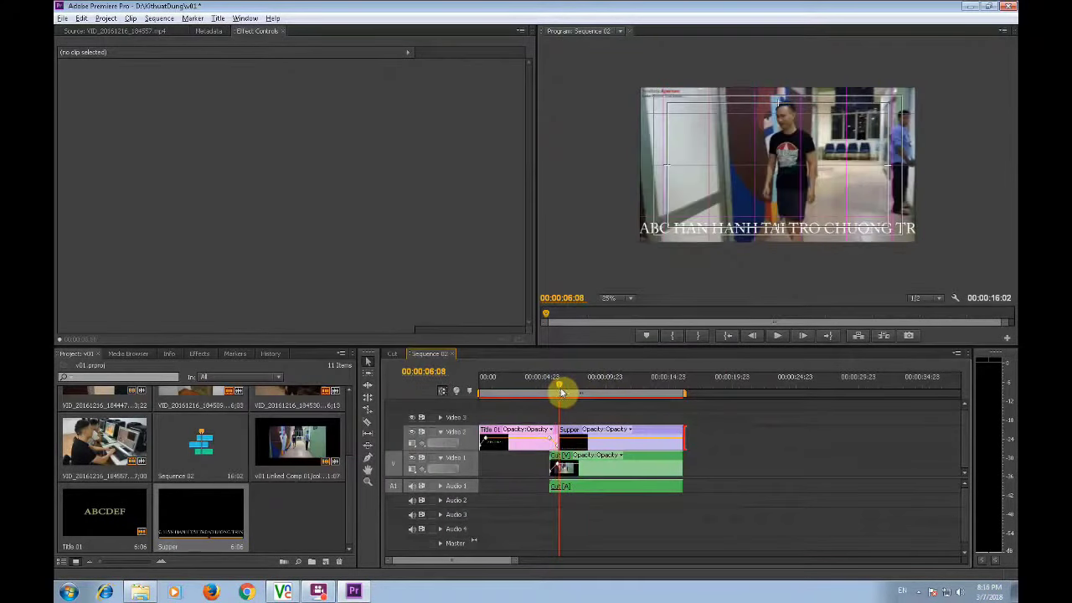
{"action": "left_click_drag", "start_coordinate": [559, 392], "coordinate": [563, 394]}
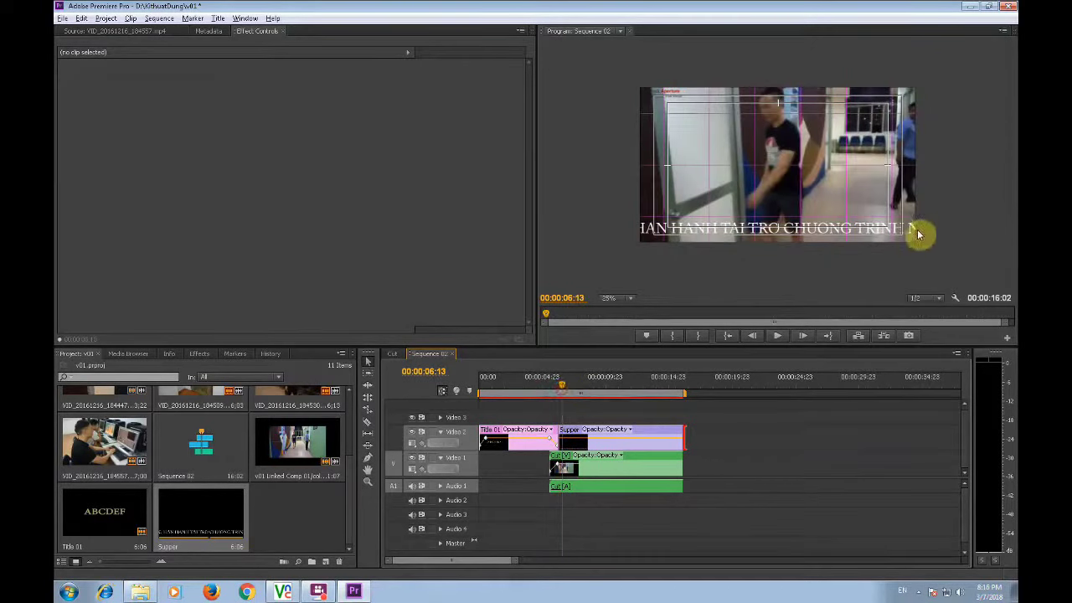
{"action": "double_click", "coordinate": [209, 523]}
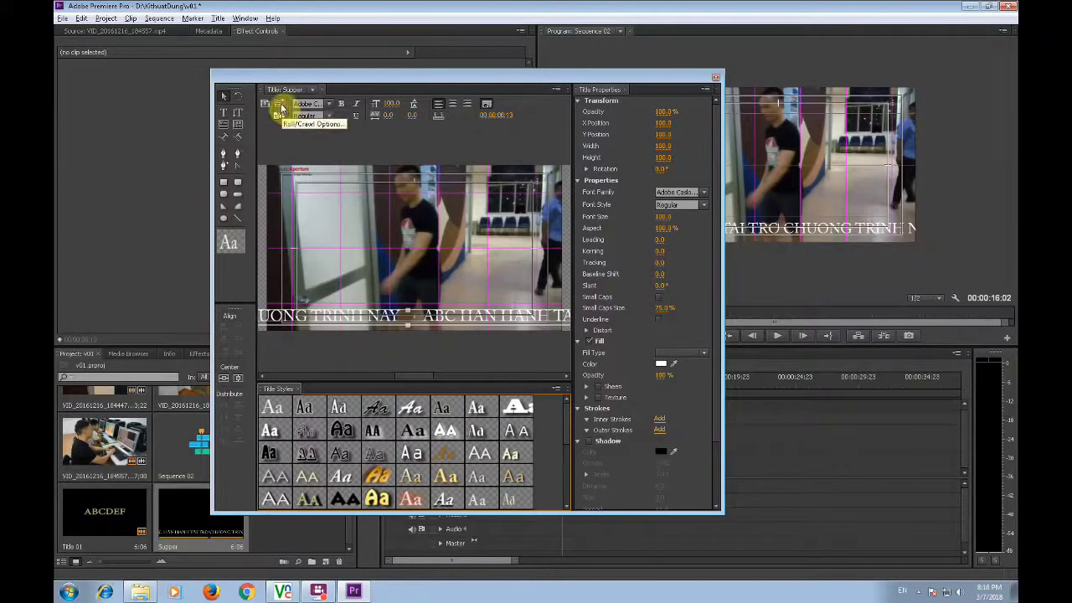
- Set Roll/Crawl Options to Crawl Left with Start Off Screen and End Off Screen
{"action": "left_click", "coordinate": [281, 110]}
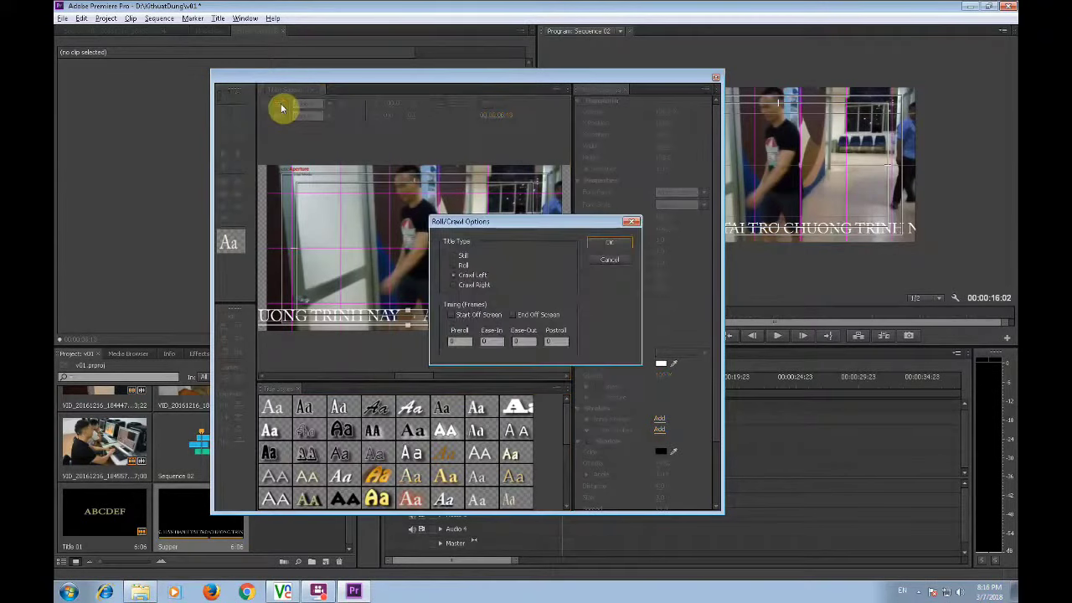
{"action": "left_click", "coordinate": [452, 316]}
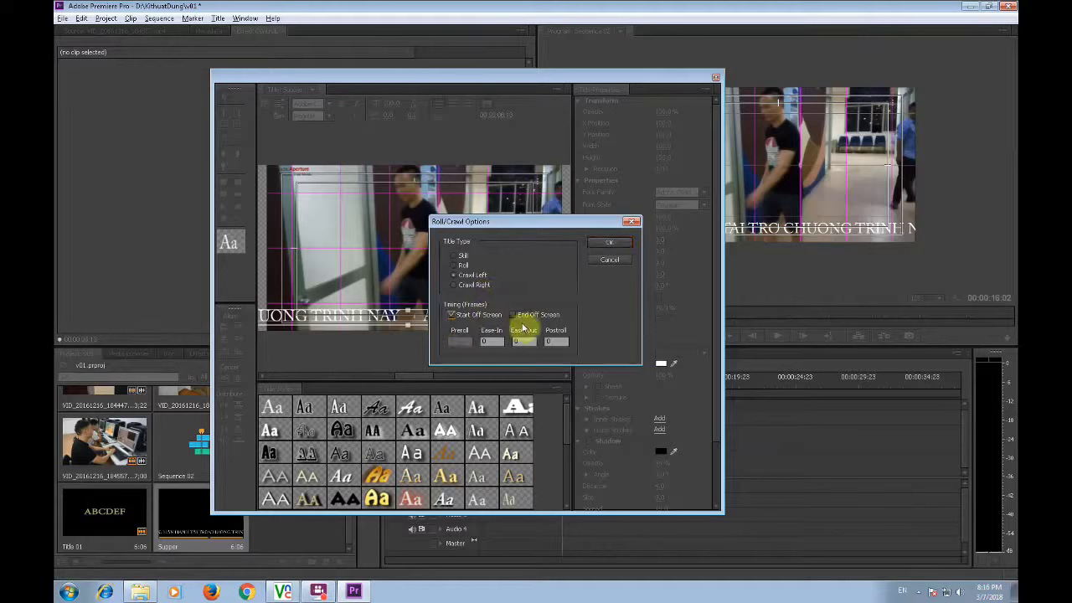
{"action": "left_click", "coordinate": [517, 316]}
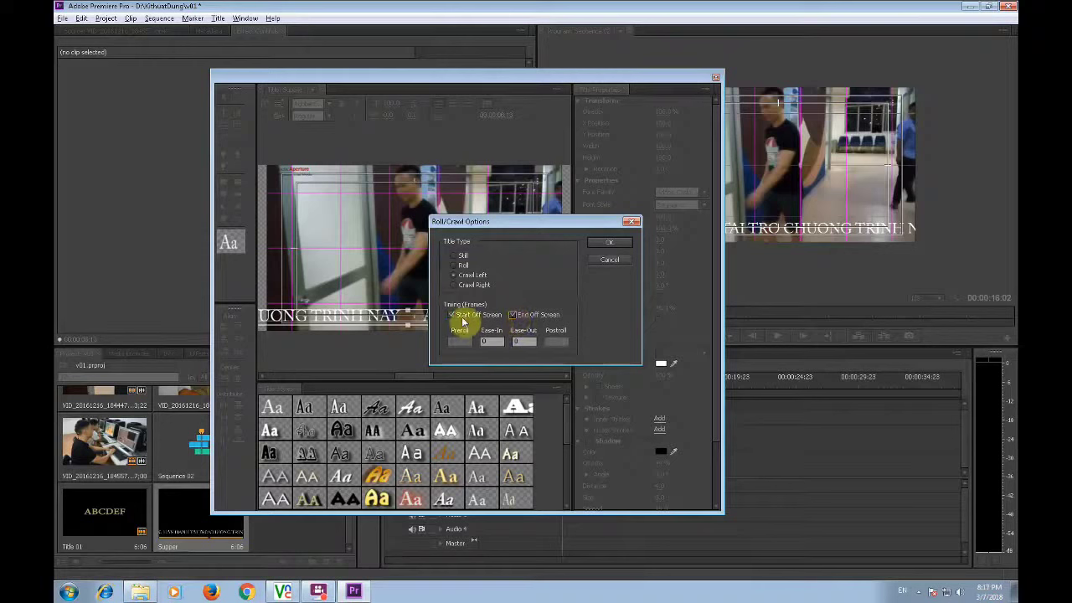
{"action": "left_click", "coordinate": [606, 246]}
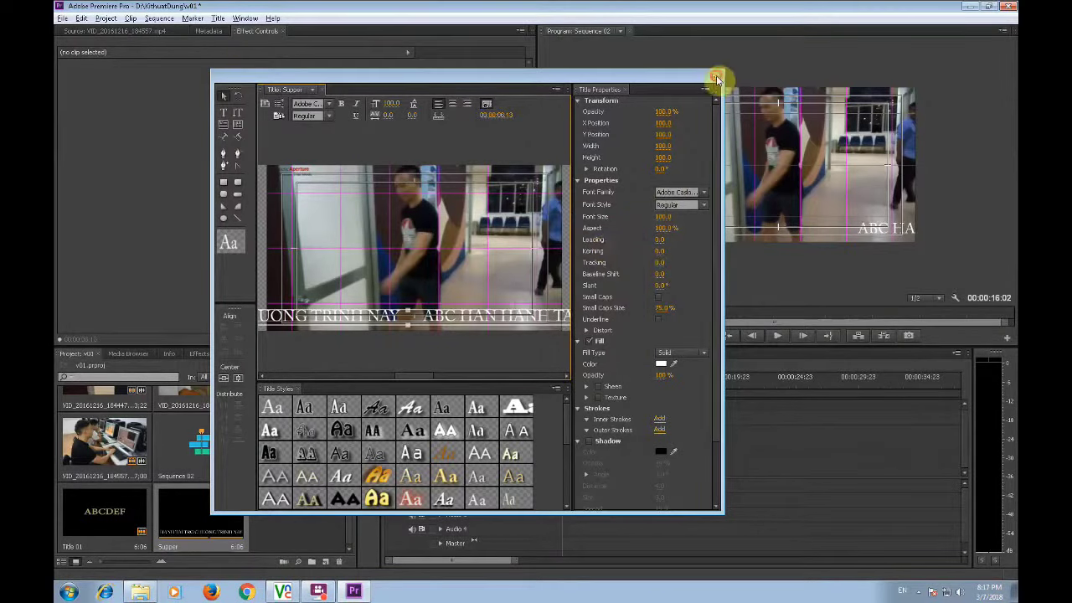
- Close the Titler and scrub from about 00:00:06:04 to watch the crawl enter from the right
{"action": "left_click", "coordinate": [716, 80]}
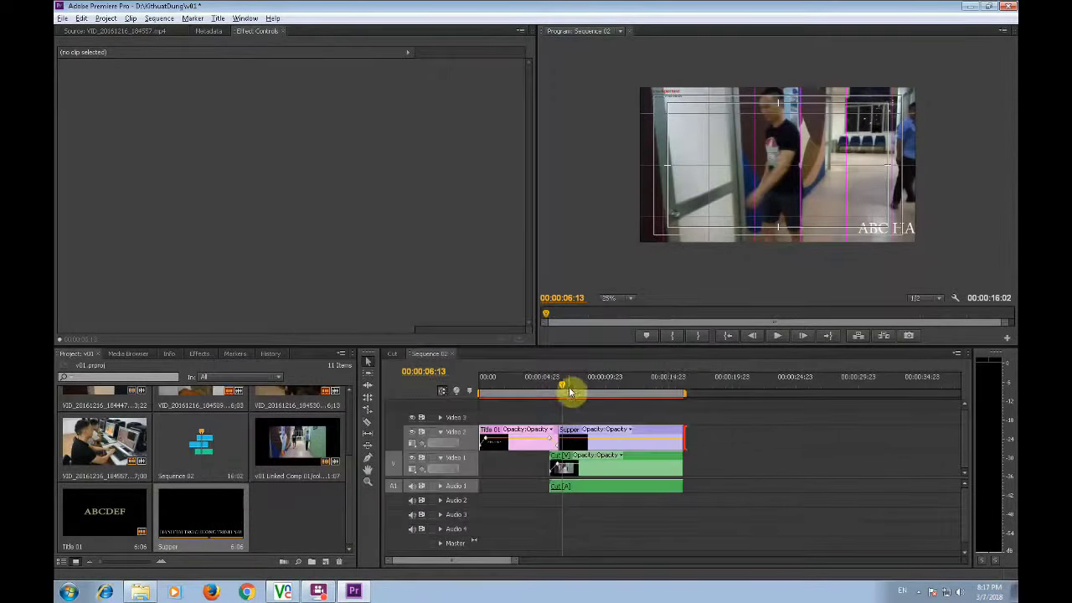
{"action": "left_click", "coordinate": [558, 388]}
{"action": "mouse_move", "coordinate": [560, 386]}
{"action": "left_mouse_down"}
{"action": "mouse_move", "coordinate": [681, 392]}
{"action": "mouse_move", "coordinate": [635, 399]}
{"action": "left_mouse_up"}
{"action": "left_click", "coordinate": [325, 590]}
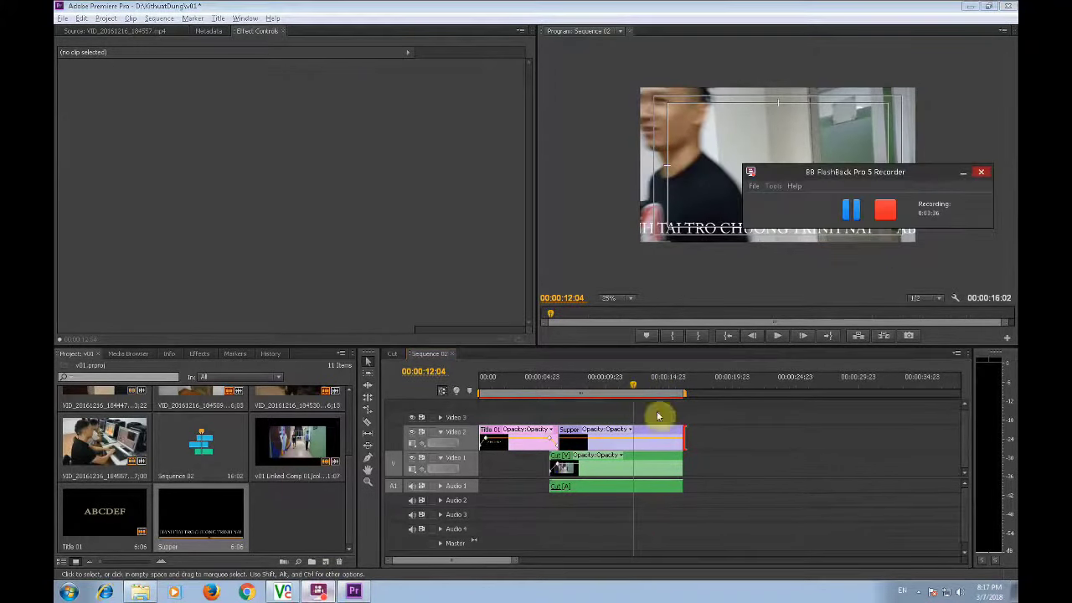